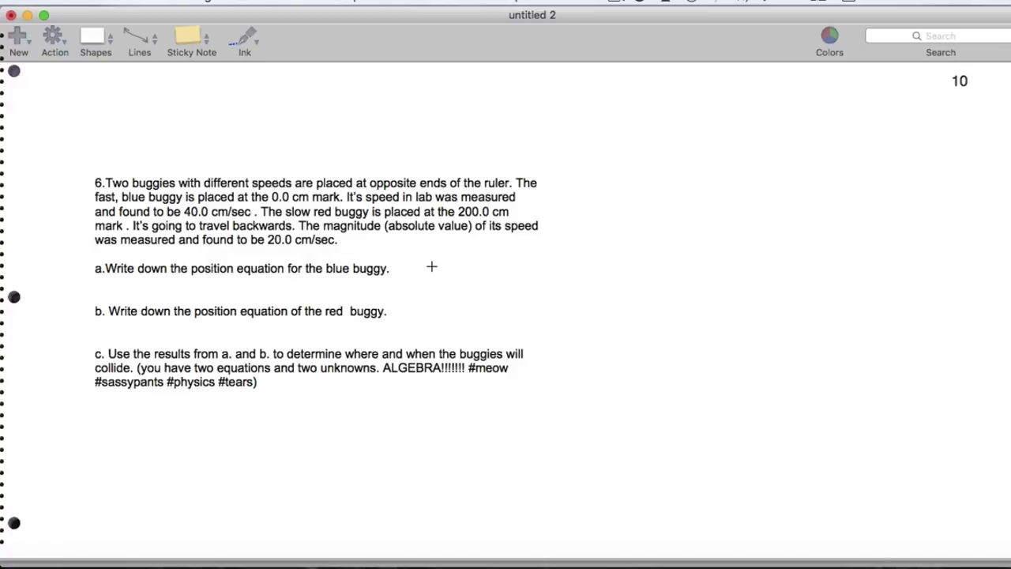
Handwrite S = 40.0 t + 0 in blue beside question a, redoing the miswritten 40.0
{"action": "mouse_move", "coordinate": [424, 261]}
{"action": "left_mouse_down"}
{"action": "mouse_move", "coordinate": [437, 275]}
{"action": "mouse_move", "coordinate": [424, 277]}
{"action": "mouse_move", "coordinate": [464, 263]}
{"action": "left_mouse_up"}
{"action": "mouse_move", "coordinate": [481, 258]}
{"action": "left_mouse_down"}
{"action": "mouse_move", "coordinate": [489, 278]}
{"action": "mouse_move", "coordinate": [502, 262]}
{"action": "mouse_move", "coordinate": [573, 270]}
{"action": "left_mouse_up"}
{"action": "left_click", "coordinate": [515, 274]}
{"action": "key", "text": "super+z"}
{"action": "mouse_move", "coordinate": [480, 256]}
{"action": "left_mouse_down"}
{"action": "mouse_move", "coordinate": [487, 273]}
{"action": "mouse_move", "coordinate": [519, 259]}
{"action": "left_mouse_up"}
{"action": "left_click", "coordinate": [504, 269]}
{"action": "mouse_move", "coordinate": [541, 255]}
{"action": "left_mouse_down"}
{"action": "mouse_move", "coordinate": [543, 271]}
{"action": "mouse_move", "coordinate": [548, 262]}
{"action": "mouse_move", "coordinate": [572, 265]}
{"action": "mouse_move", "coordinate": [569, 274]}
{"action": "mouse_move", "coordinate": [597, 272]}
{"action": "mouse_move", "coordinate": [599, 260]}
{"action": "left_mouse_up"}
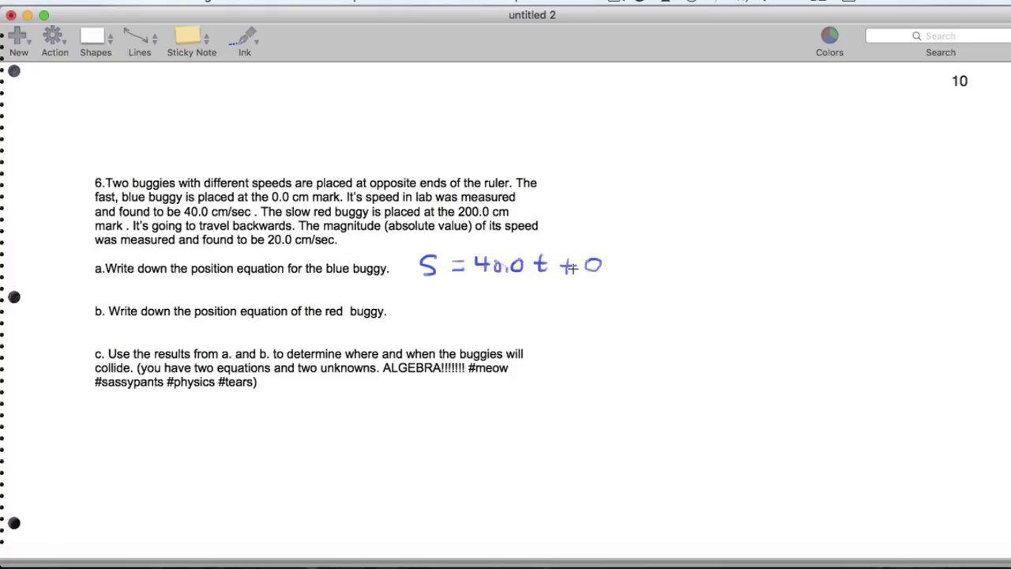
Switch to Maraschino red ink and write S = -20.0 t + 200. beside question b
{"action": "left_click", "coordinate": [830, 39]}
{"action": "left_click", "coordinate": [798, 178]}
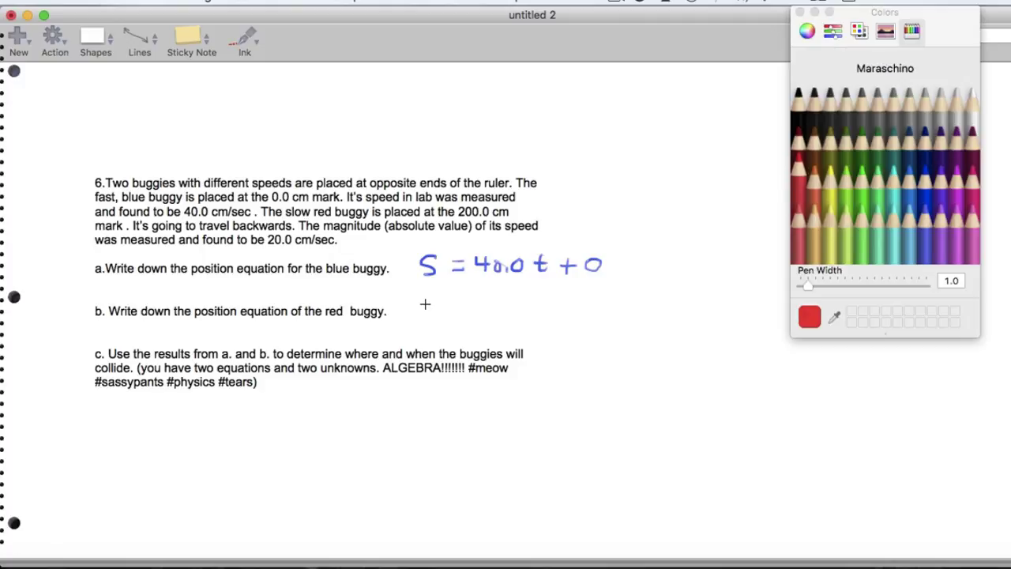
{"action": "mouse_move", "coordinate": [427, 301]}
{"action": "left_mouse_down"}
{"action": "mouse_move", "coordinate": [414, 316]}
{"action": "mouse_move", "coordinate": [451, 305]}
{"action": "mouse_move", "coordinate": [494, 314]}
{"action": "mouse_move", "coordinate": [500, 305]}
{"action": "mouse_move", "coordinate": [553, 317]}
{"action": "left_mouse_up"}
{"action": "mouse_move", "coordinate": [544, 308]}
{"action": "left_mouse_down"}
{"action": "mouse_move", "coordinate": [591, 309]}
{"action": "mouse_move", "coordinate": [584, 317]}
{"action": "mouse_move", "coordinate": [605, 321]}
{"action": "mouse_move", "coordinate": [618, 301]}
{"action": "mouse_move", "coordinate": [633, 305]}
{"action": "left_mouse_up"}
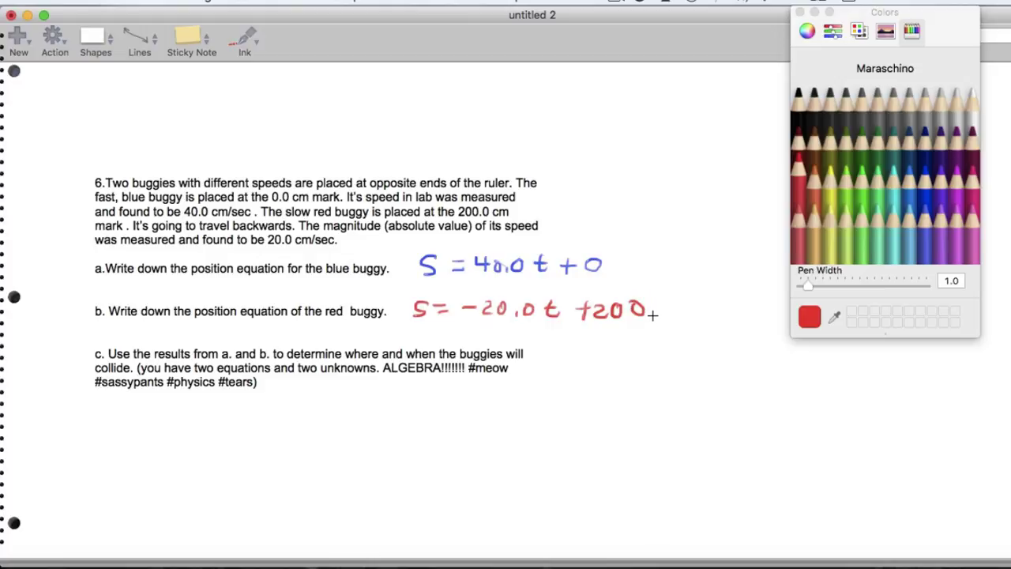
{"action": "left_click", "coordinate": [653, 313]}
In Blueberry ink, write 'same place & same time' under part c and double-underline both 'same'
{"action": "left_click", "coordinate": [918, 204]}
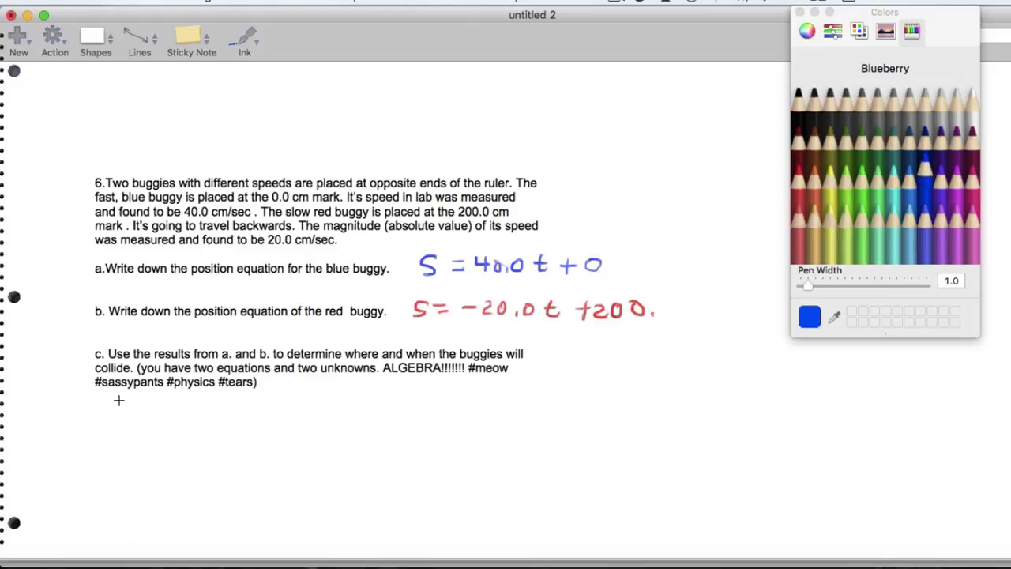
{"action": "mouse_move", "coordinate": [117, 400]}
{"action": "left_mouse_down"}
{"action": "mouse_move", "coordinate": [109, 412]}
{"action": "mouse_move", "coordinate": [252, 410]}
{"action": "mouse_move", "coordinate": [243, 409]}
{"action": "mouse_move", "coordinate": [372, 405]}
{"action": "mouse_move", "coordinate": [411, 388]}
{"action": "mouse_move", "coordinate": [439, 405]}
{"action": "mouse_move", "coordinate": [415, 387]}
{"action": "mouse_move", "coordinate": [393, 390]}
{"action": "left_mouse_up"}
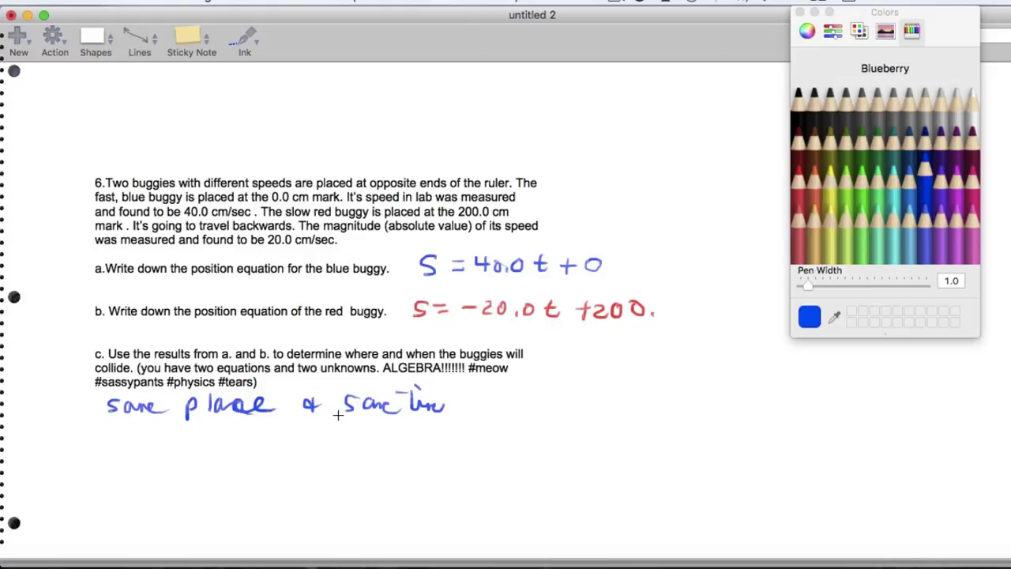
{"action": "left_click_drag", "start_coordinate": [367, 426], "coordinate": [347, 427]}
{"action": "left_click_drag", "start_coordinate": [112, 427], "coordinate": [133, 422]}
{"action": "left_click_drag", "start_coordinate": [348, 420], "coordinate": [365, 419]}
Brace the two equations together and begin the line 40.0 t =
{"action": "mouse_move", "coordinate": [411, 261]}
{"action": "left_mouse_down"}
{"action": "mouse_move", "coordinate": [406, 313]}
{"action": "mouse_move", "coordinate": [369, 289]}
{"action": "mouse_move", "coordinate": [384, 283]}
{"action": "left_mouse_up"}
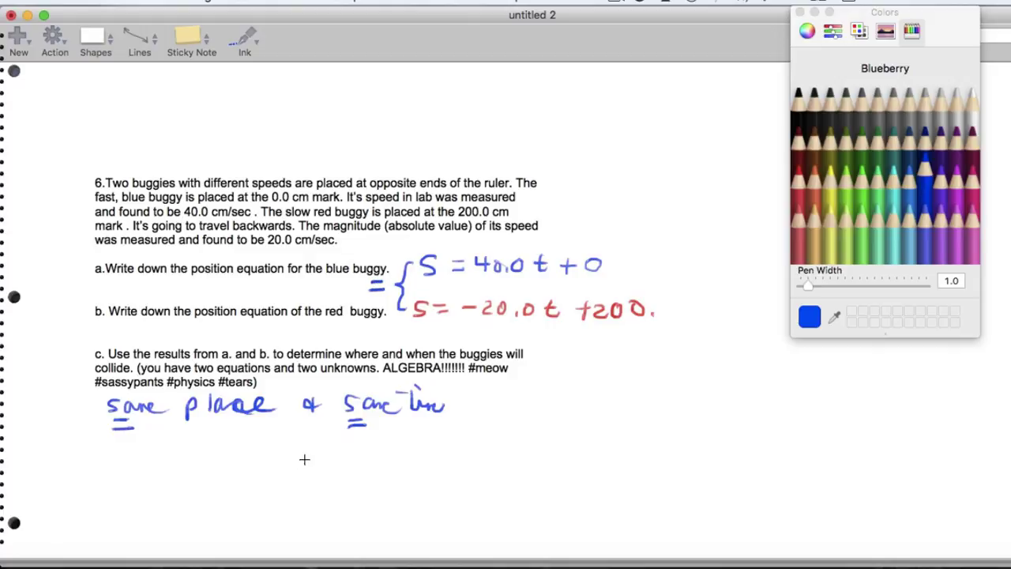
{"action": "mouse_move", "coordinate": [171, 449]}
{"action": "left_mouse_down"}
{"action": "mouse_move", "coordinate": [178, 465]}
{"action": "mouse_move", "coordinate": [221, 444]}
{"action": "left_mouse_up"}
{"action": "mouse_move", "coordinate": [202, 459]}
{"action": "left_mouse_down"}
{"action": "mouse_move", "coordinate": [251, 462]}
{"action": "mouse_move", "coordinate": [301, 446]}
{"action": "left_mouse_up"}
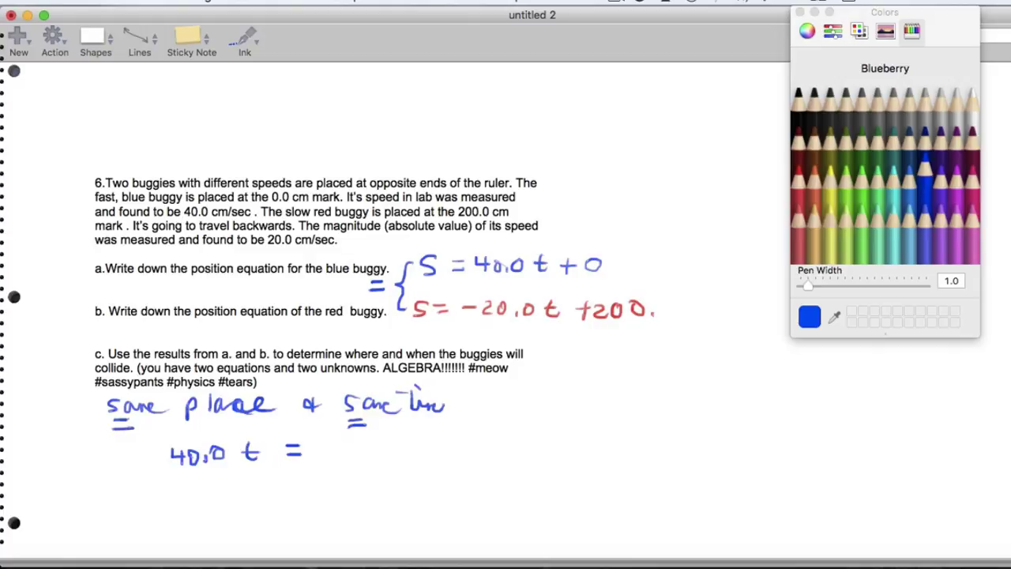
Complete the right side in red: 40.0 t = -20.0 t + 200
{"action": "left_click", "coordinate": [799, 179]}
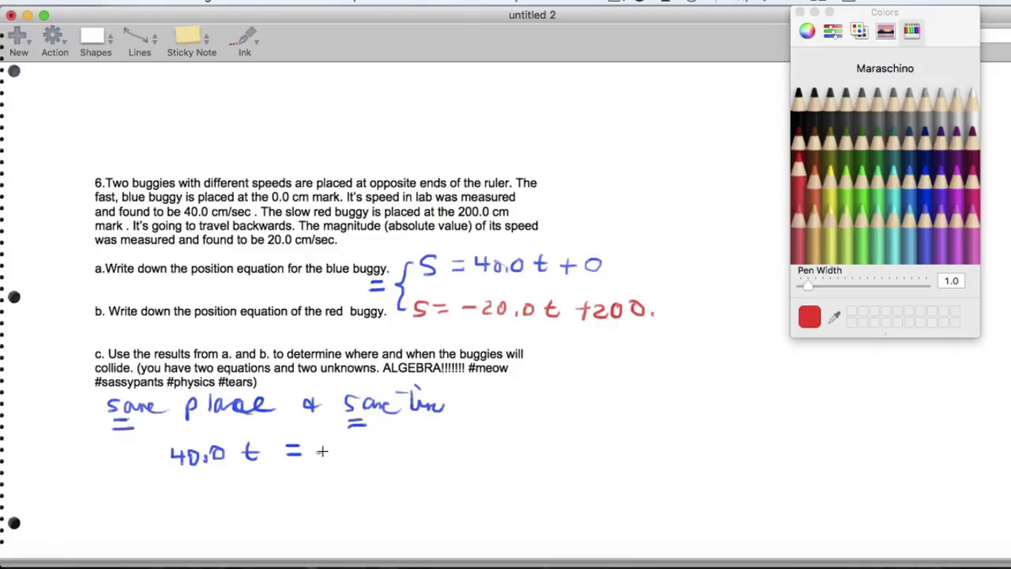
{"action": "left_click_drag", "start_coordinate": [317, 452], "coordinate": [335, 451]}
{"action": "mouse_move", "coordinate": [338, 442]}
{"action": "left_mouse_down"}
{"action": "mouse_move", "coordinate": [354, 456]}
{"action": "mouse_move", "coordinate": [365, 448]}
{"action": "mouse_move", "coordinate": [398, 455]}
{"action": "left_mouse_up"}
{"action": "mouse_move", "coordinate": [380, 448]}
{"action": "left_mouse_down"}
{"action": "mouse_move", "coordinate": [391, 448]}
{"action": "mouse_move", "coordinate": [374, 440]}
{"action": "left_mouse_up"}
{"action": "mouse_move", "coordinate": [433, 450]}
{"action": "left_mouse_down"}
{"action": "mouse_move", "coordinate": [448, 447]}
{"action": "mouse_move", "coordinate": [439, 457]}
{"action": "left_mouse_up"}
{"action": "mouse_move", "coordinate": [447, 443]}
{"action": "left_mouse_down"}
{"action": "mouse_move", "coordinate": [459, 455]}
{"action": "mouse_move", "coordinate": [466, 440]}
{"action": "mouse_move", "coordinate": [487, 440]}
{"action": "left_mouse_up"}
Switch to Licorice black and write 60.0 t = 200. on the next line
{"action": "left_click", "coordinate": [799, 141]}
{"action": "left_click", "coordinate": [798, 101]}
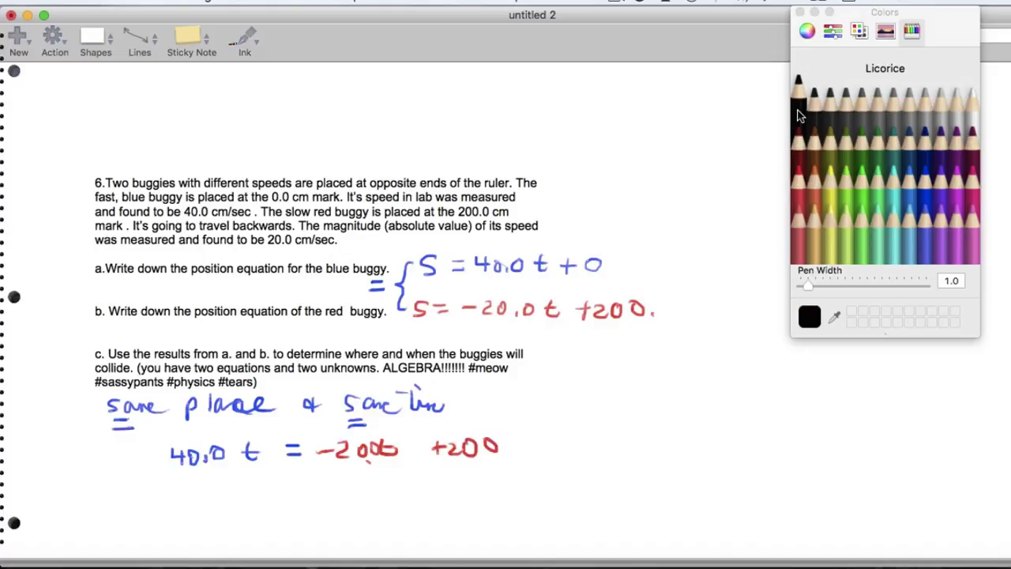
{"action": "mouse_move", "coordinate": [245, 491]}
{"action": "left_mouse_down"}
{"action": "mouse_move", "coordinate": [238, 502]}
{"action": "mouse_move", "coordinate": [261, 492]}
{"action": "mouse_move", "coordinate": [271, 508]}
{"action": "left_mouse_up"}
{"action": "left_click_drag", "start_coordinate": [286, 490], "coordinate": [323, 507]}
{"action": "left_click_drag", "start_coordinate": [307, 496], "coordinate": [341, 498]}
{"action": "left_click_drag", "start_coordinate": [330, 505], "coordinate": [343, 504]}
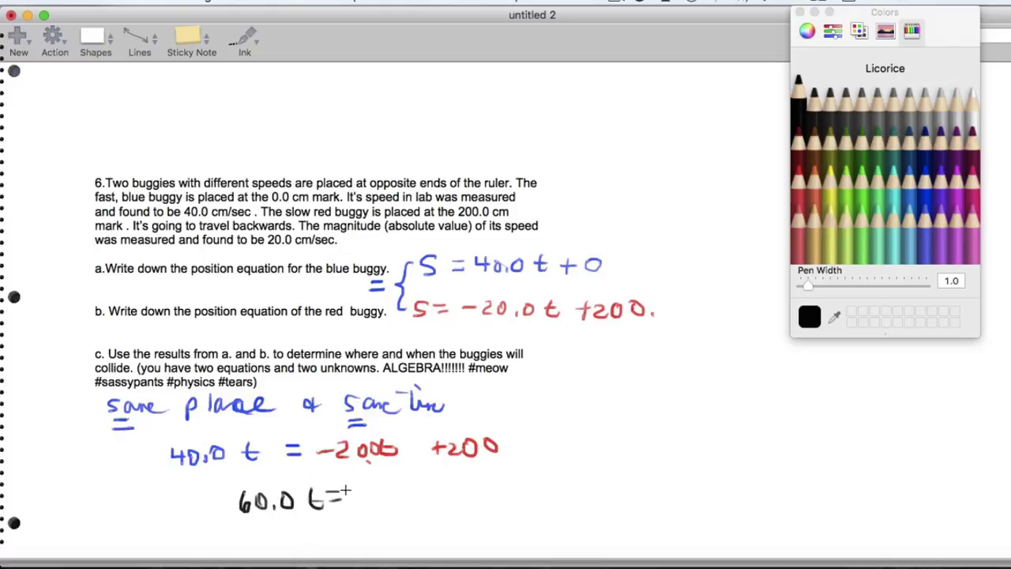
{"action": "left_click_drag", "start_coordinate": [508, 450], "coordinate": [509, 451]}
{"action": "left_click_drag", "start_coordinate": [350, 495], "coordinate": [376, 510]}
{"action": "left_click_drag", "start_coordinate": [389, 496], "coordinate": [387, 497]}
{"action": "left_click_drag", "start_coordinate": [410, 492], "coordinate": [408, 491]}
{"action": "left_click_drag", "start_coordinate": [433, 507], "coordinate": [434, 508]}
Write the collision time t = 3.33 s
{"action": "left_click_drag", "start_coordinate": [498, 492], "coordinate": [503, 512]}
{"action": "mouse_move", "coordinate": [490, 500]}
{"action": "left_mouse_down"}
{"action": "mouse_move", "coordinate": [542, 495]}
{"action": "mouse_move", "coordinate": [553, 509]}
{"action": "mouse_move", "coordinate": [576, 508]}
{"action": "left_mouse_up"}
{"action": "mouse_move", "coordinate": [581, 489]}
{"action": "left_mouse_down"}
{"action": "mouse_move", "coordinate": [594, 498]}
{"action": "mouse_move", "coordinate": [582, 510]}
{"action": "left_mouse_up"}
{"action": "mouse_move", "coordinate": [602, 490]}
{"action": "left_mouse_down"}
{"action": "mouse_move", "coordinate": [615, 498]}
{"action": "mouse_move", "coordinate": [602, 510]}
{"action": "mouse_move", "coordinate": [632, 504]}
{"action": "mouse_move", "coordinate": [626, 514]}
{"action": "left_mouse_up"}
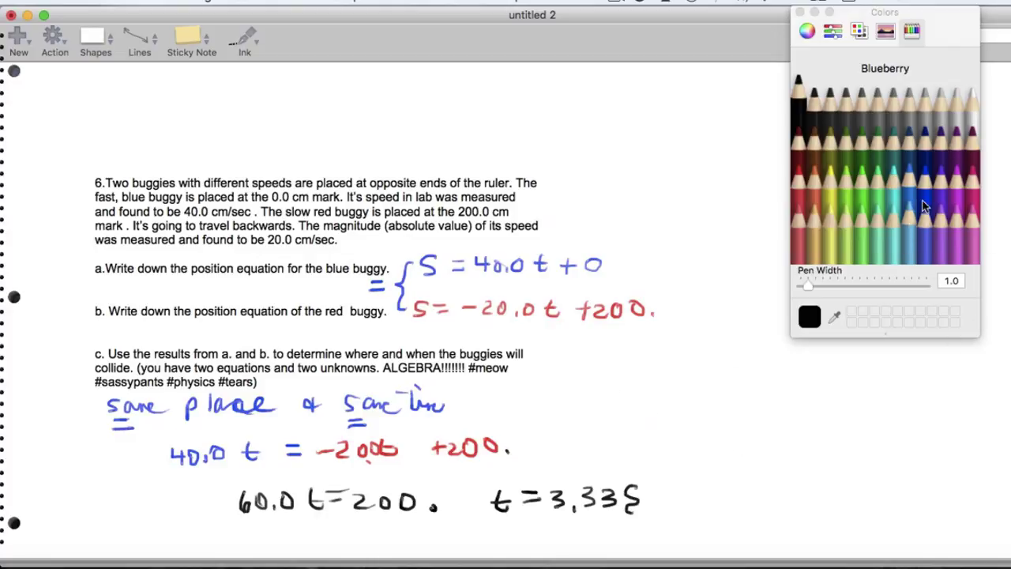
In blue, start the position calculation S = 40.0 · 3.33 =
{"action": "left_click", "coordinate": [926, 169]}
{"action": "mouse_move", "coordinate": [248, 528]}
{"action": "left_mouse_down"}
{"action": "mouse_move", "coordinate": [238, 545]}
{"action": "mouse_move", "coordinate": [402, 545]}
{"action": "mouse_move", "coordinate": [438, 531]}
{"action": "mouse_move", "coordinate": [433, 547]}
{"action": "left_mouse_up"}
{"action": "left_click", "coordinate": [421, 541]}
{"action": "left_click", "coordinate": [444, 542]}
{"action": "mouse_move", "coordinate": [451, 526]}
{"action": "left_mouse_down"}
{"action": "mouse_move", "coordinate": [461, 531]}
{"action": "mouse_move", "coordinate": [454, 545]}
{"action": "left_mouse_up"}
{"action": "mouse_move", "coordinate": [474, 537]}
{"action": "left_mouse_down"}
{"action": "mouse_move", "coordinate": [488, 534]}
{"action": "mouse_move", "coordinate": [483, 524]}
{"action": "left_mouse_up"}
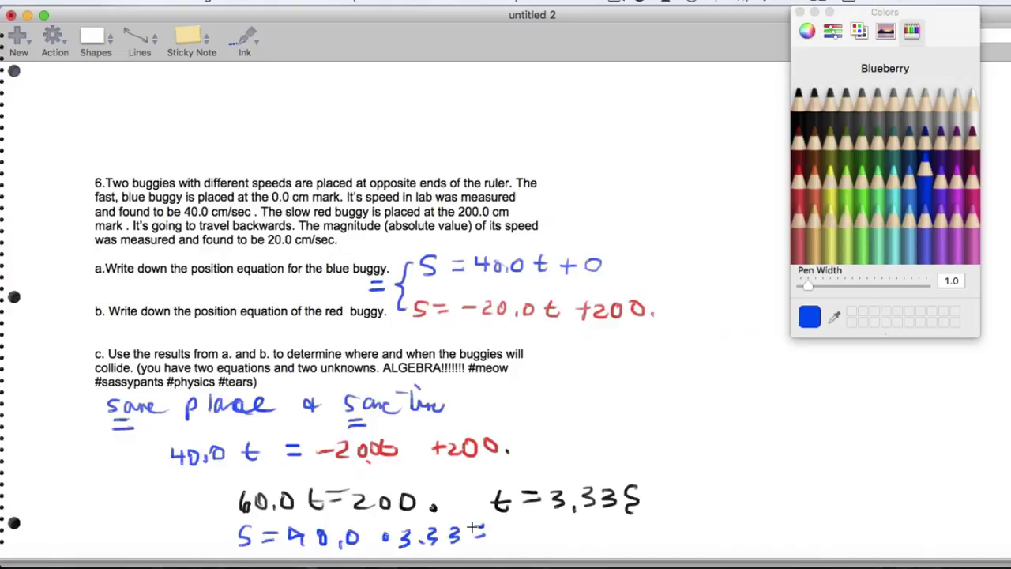
Check 40*3.33 = 133.2 with a Spotlight calculation
{"action": "key", "text": "super+space"}
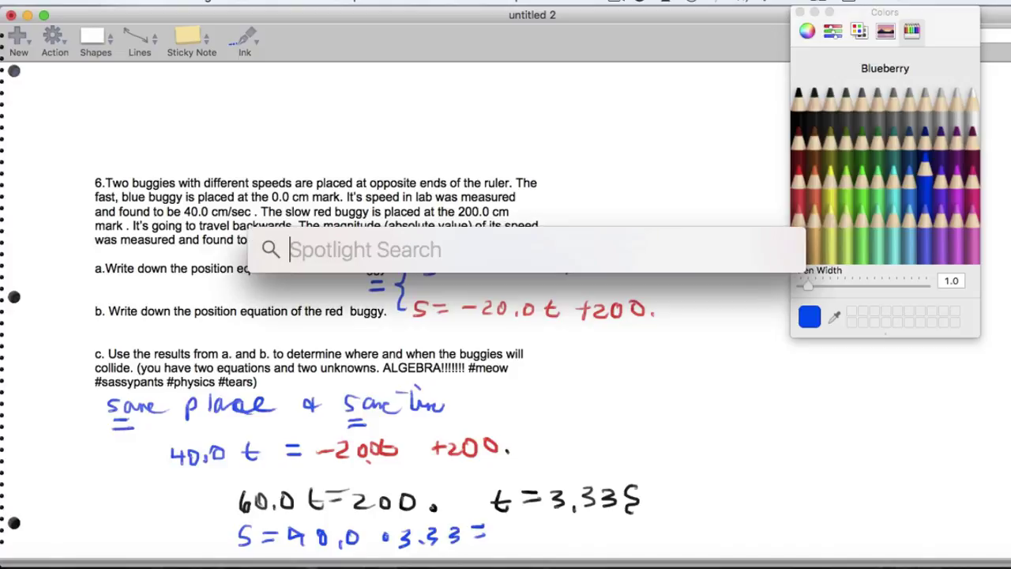
{"action": "type", "text": "40*3.33"}
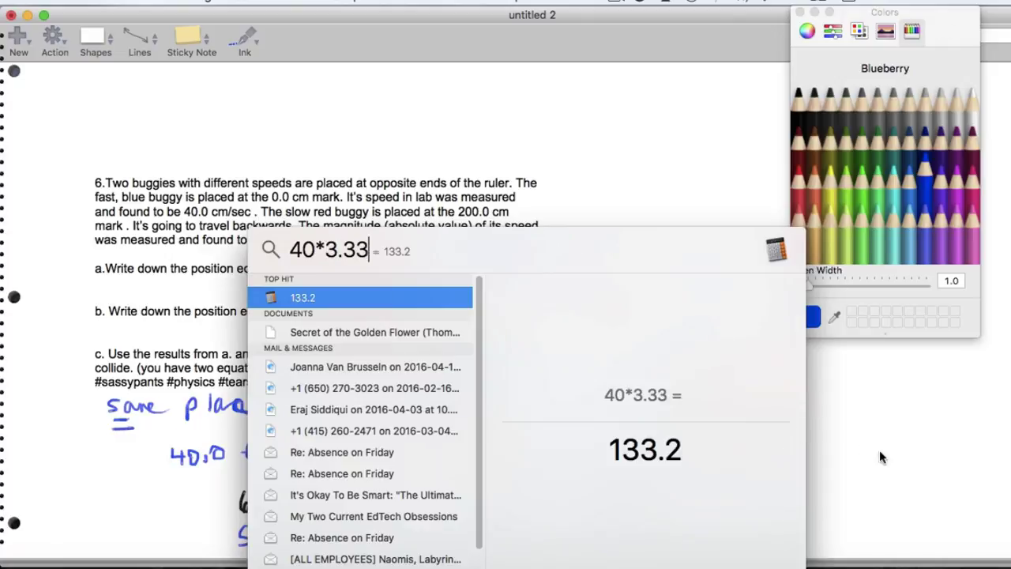
{"action": "key", "text": "Escape"}
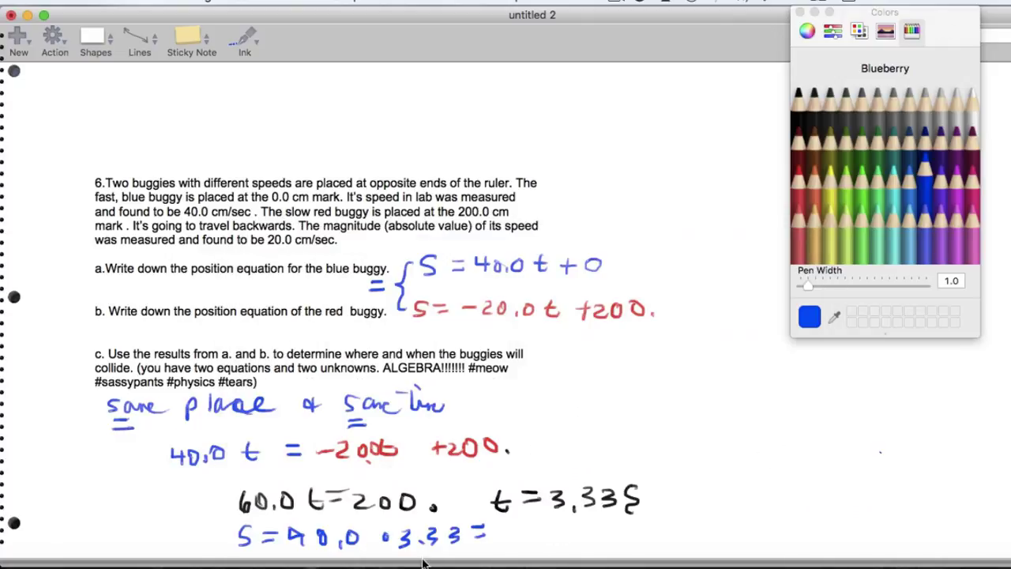
Finish the position result, then ink a black ruler under question 7, redrawing it once
{"action": "mouse_move", "coordinate": [519, 527]}
{"action": "left_mouse_down"}
{"action": "mouse_move", "coordinate": [520, 545]}
{"action": "mouse_move", "coordinate": [567, 547]}
{"action": "mouse_move", "coordinate": [572, 535]}
{"action": "mouse_move", "coordinate": [562, 545]}
{"action": "left_mouse_up"}
{"action": "mouse_move", "coordinate": [618, 528]}
{"action": "left_mouse_down"}
{"action": "mouse_move", "coordinate": [622, 540]}
{"action": "mouse_move", "coordinate": [644, 544]}
{"action": "left_mouse_up"}
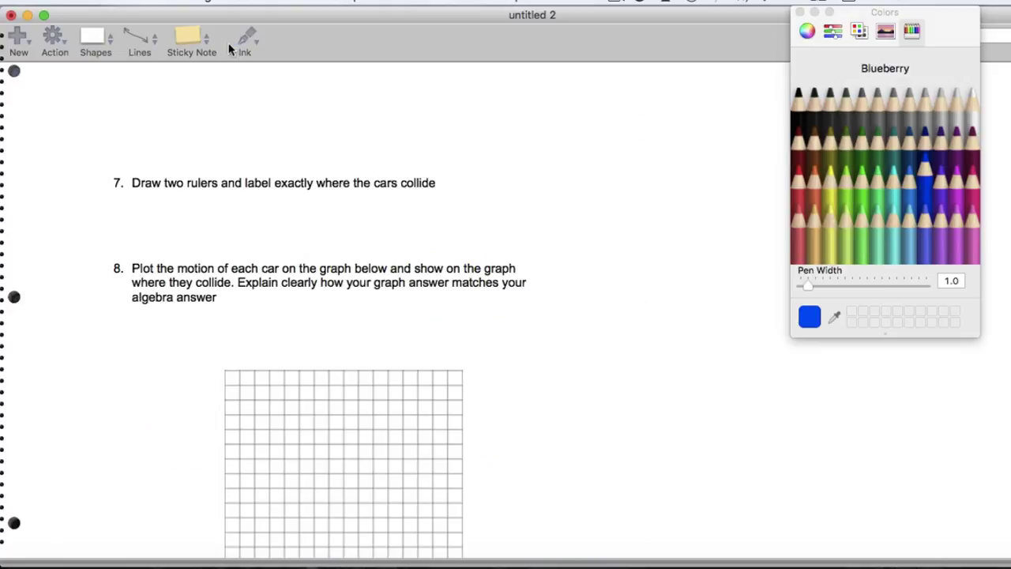
{"action": "left_click", "coordinate": [798, 93]}
{"action": "mouse_move", "coordinate": [152, 213]}
{"action": "left_mouse_down"}
{"action": "mouse_move", "coordinate": [264, 201]}
{"action": "mouse_move", "coordinate": [149, 215]}
{"action": "left_mouse_up"}
{"action": "mouse_move", "coordinate": [266, 203]}
{"action": "left_mouse_down"}
{"action": "mouse_move", "coordinate": [318, 218]}
{"action": "mouse_move", "coordinate": [272, 212]}
{"action": "left_mouse_up"}
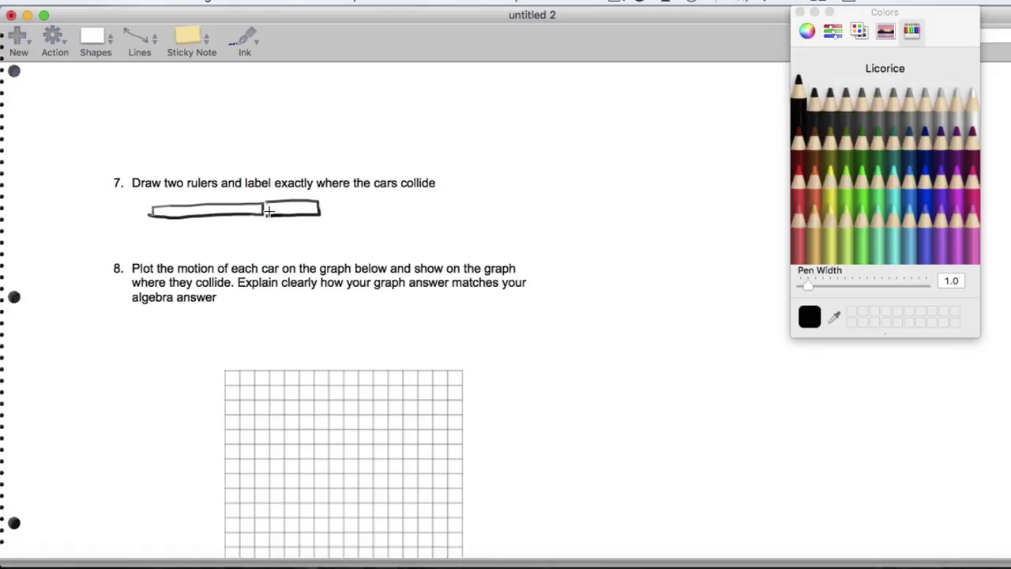
{"action": "key", "text": "super+z"}
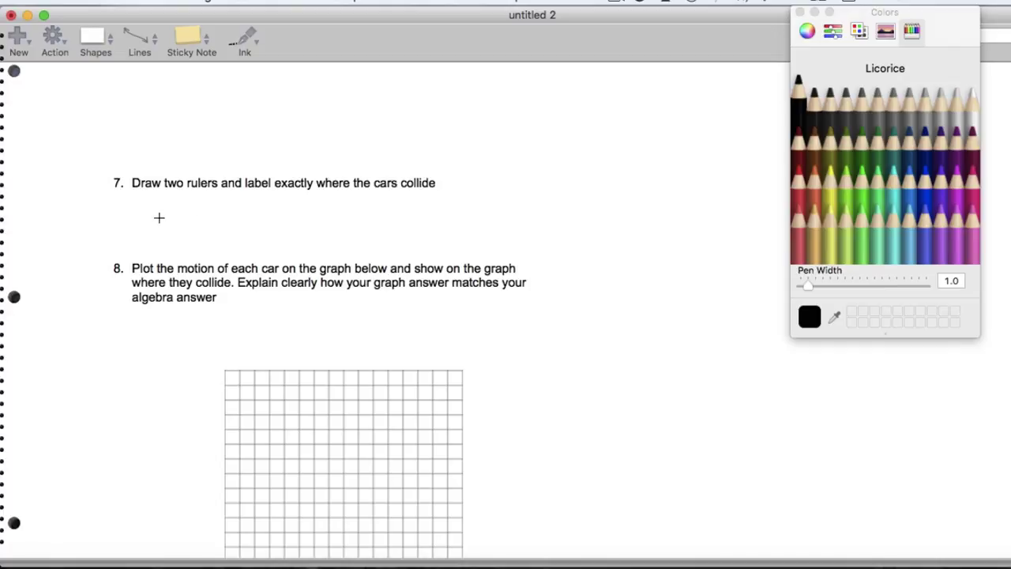
{"action": "mouse_move", "coordinate": [134, 215]}
{"action": "left_mouse_down"}
{"action": "mouse_move", "coordinate": [203, 216]}
{"action": "mouse_move", "coordinate": [185, 207]}
{"action": "mouse_move", "coordinate": [134, 218]}
{"action": "left_mouse_up"}
{"action": "left_click", "coordinate": [243, 37]}
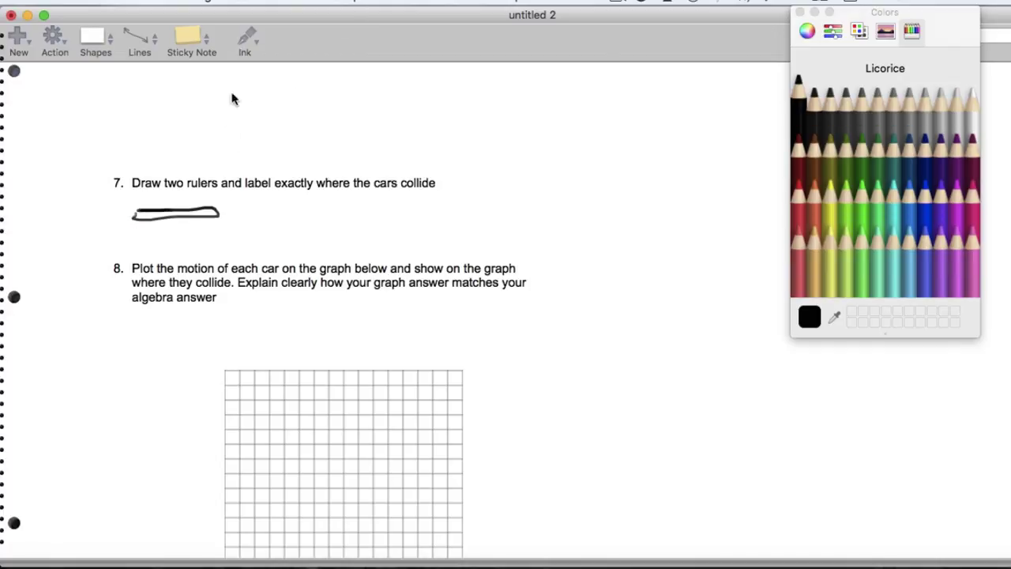
Duplicate the ruler drawing and place the copy end to end with the original
{"action": "left_click", "coordinate": [211, 216]}
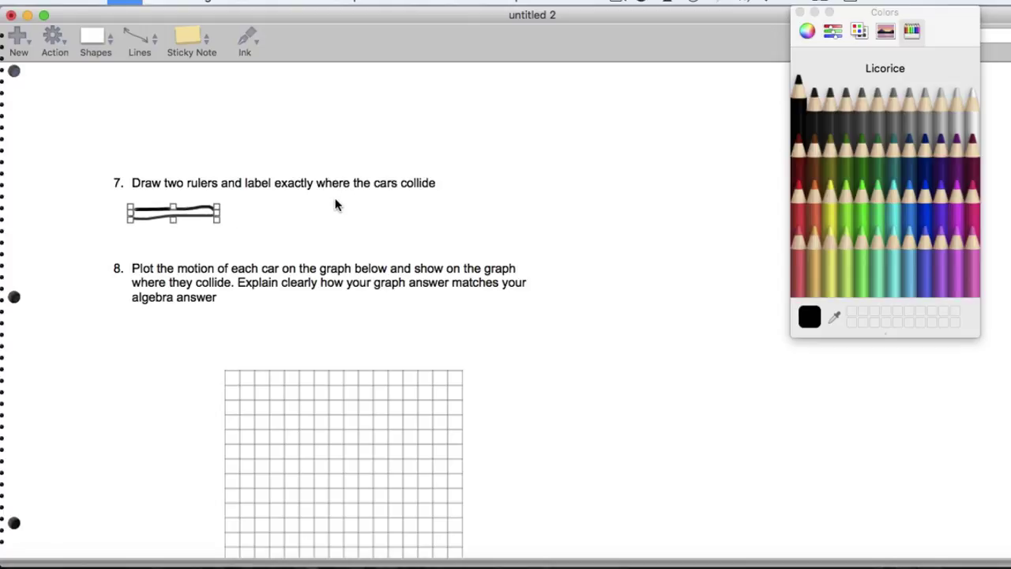
{"action": "key", "text": "super+d"}
{"action": "left_click_drag", "start_coordinate": [187, 219], "coordinate": [271, 210]}
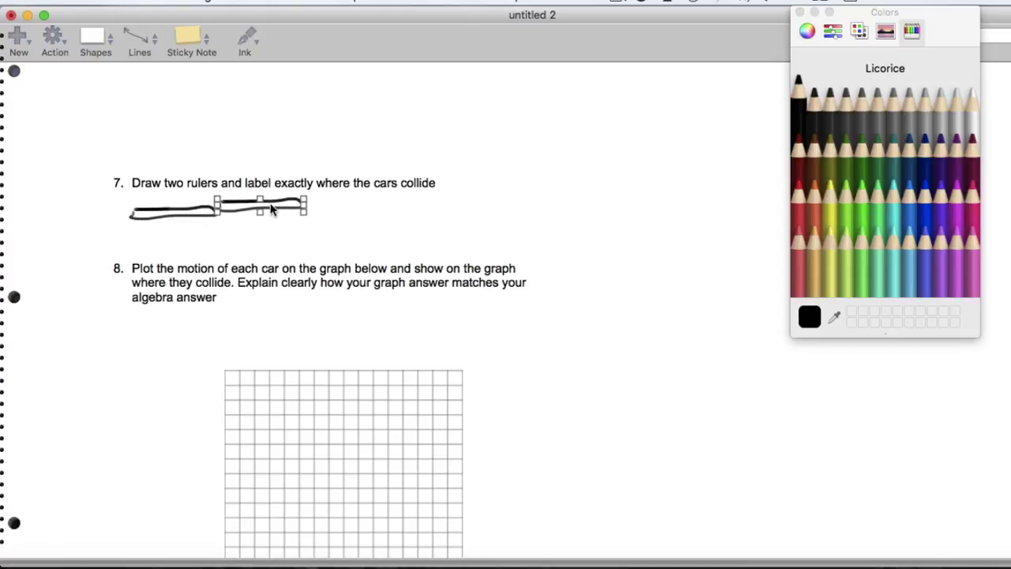
{"action": "left_click", "coordinate": [284, 237]}
Label the rulers 0, 100 and 200 at the left end, join and right end
{"action": "left_click", "coordinate": [241, 52]}
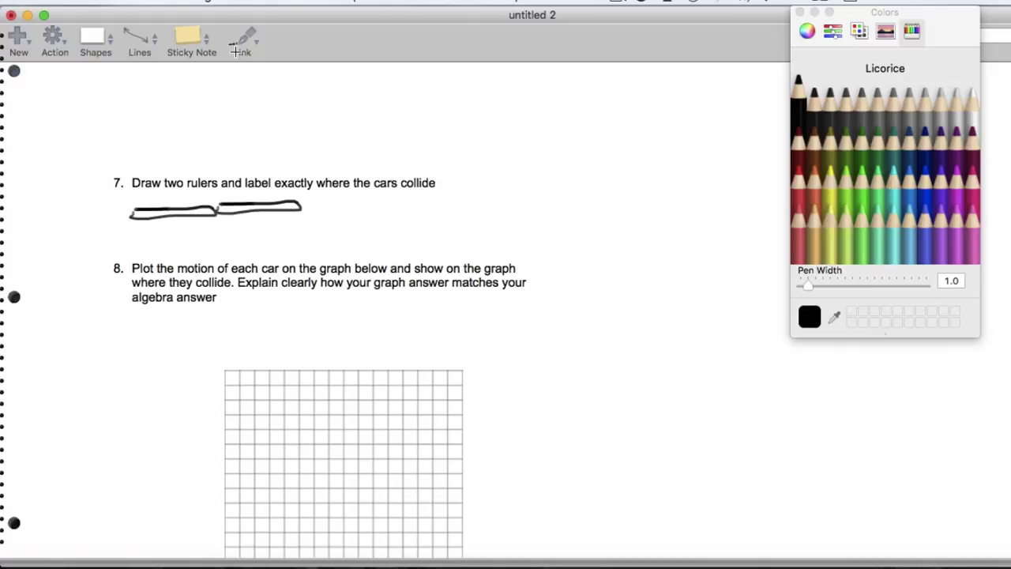
{"action": "left_click", "coordinate": [125, 229]}
{"action": "left_click_drag", "start_coordinate": [219, 223], "coordinate": [218, 225]}
{"action": "left_click_drag", "start_coordinate": [229, 223], "coordinate": [229, 226]}
{"action": "left_click_drag", "start_coordinate": [319, 225], "coordinate": [332, 227]}
Draw an arrow to the collision point labelled 'here! (133 cm)'
{"action": "mouse_move", "coordinate": [247, 169]}
{"action": "left_mouse_down"}
{"action": "mouse_move", "coordinate": [250, 202]}
{"action": "mouse_move", "coordinate": [259, 185]}
{"action": "left_mouse_up"}
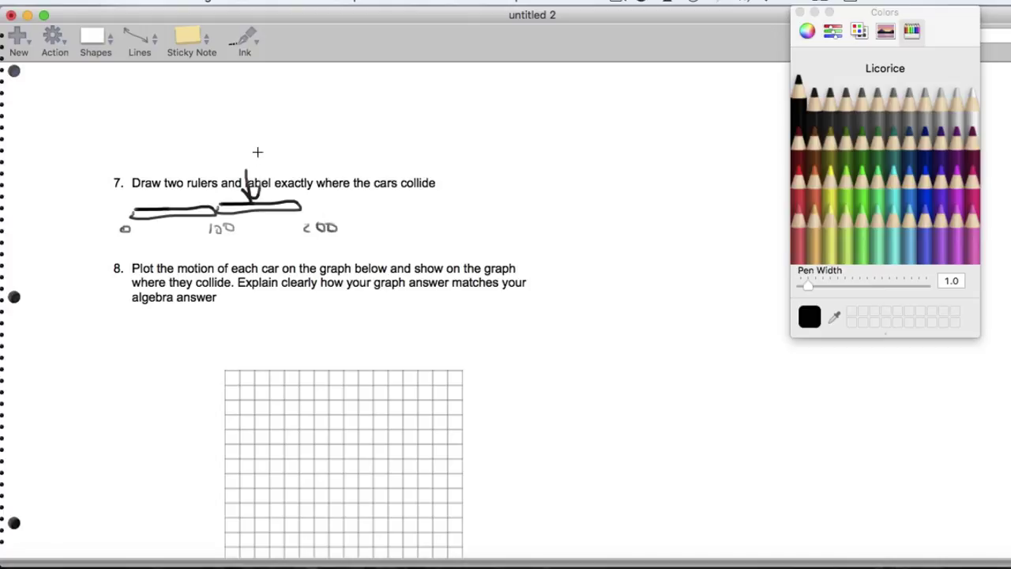
{"action": "mouse_move", "coordinate": [242, 142]}
{"action": "left_mouse_down"}
{"action": "mouse_move", "coordinate": [269, 158]}
{"action": "mouse_move", "coordinate": [301, 158]}
{"action": "left_mouse_up"}
{"action": "left_click", "coordinate": [310, 165]}
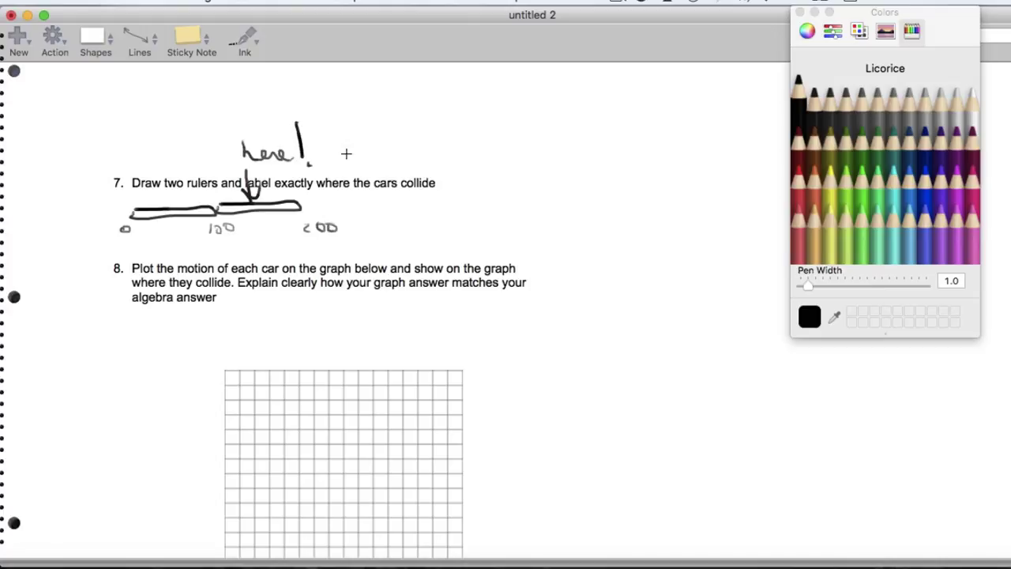
{"action": "left_click_drag", "start_coordinate": [253, 200], "coordinate": [259, 197]}
{"action": "left_click_drag", "start_coordinate": [324, 131], "coordinate": [326, 156]}
{"action": "mouse_move", "coordinate": [344, 136]}
{"action": "left_mouse_down"}
{"action": "mouse_move", "coordinate": [346, 155]}
{"action": "mouse_move", "coordinate": [375, 150]}
{"action": "left_mouse_up"}
{"action": "left_click_drag", "start_coordinate": [392, 137], "coordinate": [418, 147]}
{"action": "left_click_drag", "start_coordinate": [435, 130], "coordinate": [438, 154]}
{"action": "left_click", "coordinate": [924, 189]}
{"action": "scroll", "coordinate": [704, 343], "scroll_direction": "down", "scroll_amount": 3}
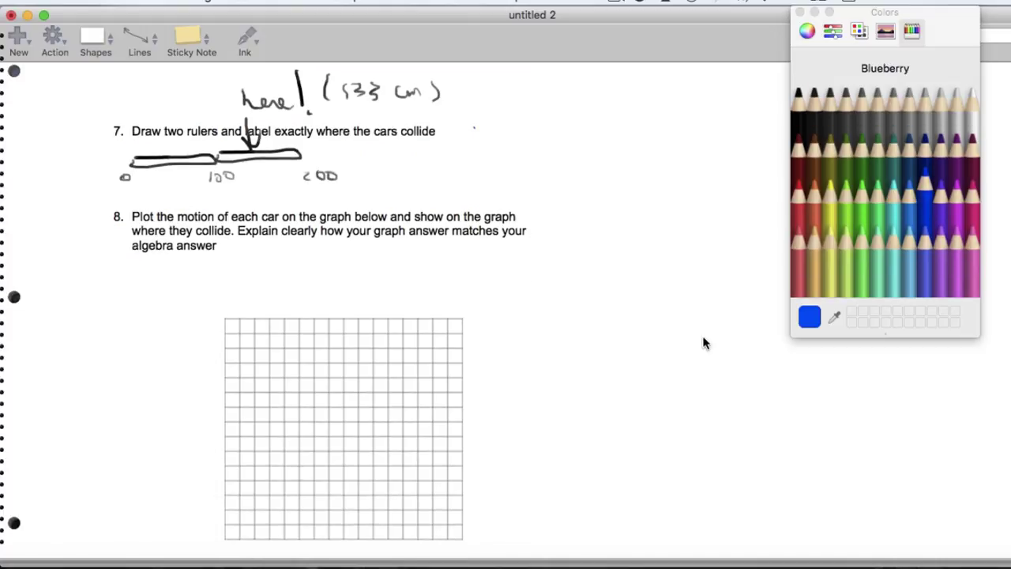
In black ink, draw the lowest position ticks on the graph, labelled 40.0 and 80.0
{"action": "left_click", "coordinate": [245, 42]}
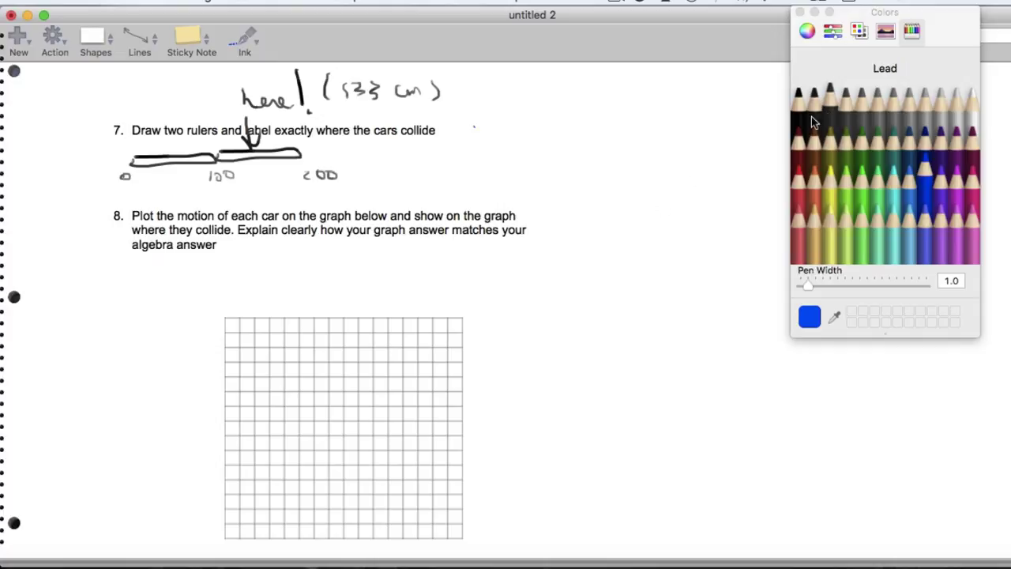
{"action": "left_click", "coordinate": [799, 95]}
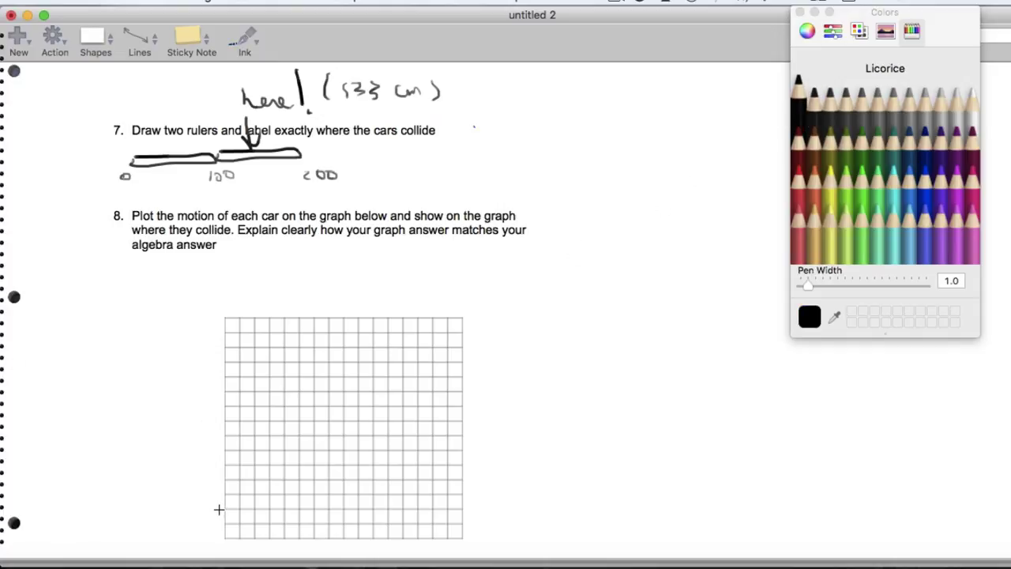
{"action": "left_click_drag", "start_coordinate": [219, 510], "coordinate": [237, 508]}
{"action": "mouse_move", "coordinate": [190, 506]}
{"action": "left_mouse_down"}
{"action": "mouse_move", "coordinate": [210, 505]}
{"action": "mouse_move", "coordinate": [235, 477]}
{"action": "left_mouse_up"}
{"action": "left_click", "coordinate": [198, 515]}
{"action": "mouse_move", "coordinate": [169, 467]}
{"action": "left_mouse_down"}
{"action": "mouse_move", "coordinate": [205, 474]}
{"action": "mouse_move", "coordinate": [236, 451]}
{"action": "left_mouse_up"}
{"action": "left_click", "coordinate": [194, 480]}
Add the upper position ticks labelled 120., 160 and 200
{"action": "left_click_drag", "start_coordinate": [172, 443], "coordinate": [173, 456]}
{"action": "left_click_drag", "start_coordinate": [178, 445], "coordinate": [191, 453]}
{"action": "left_click_drag", "start_coordinate": [196, 443], "coordinate": [234, 421]}
{"action": "left_click", "coordinate": [209, 449]}
{"action": "left_click_drag", "start_coordinate": [172, 416], "coordinate": [172, 428]}
{"action": "mouse_move", "coordinate": [187, 415]}
{"action": "left_mouse_down"}
{"action": "mouse_move", "coordinate": [184, 424]}
{"action": "mouse_move", "coordinate": [237, 390]}
{"action": "left_mouse_up"}
{"action": "left_click_drag", "start_coordinate": [170, 386], "coordinate": [179, 397]}
{"action": "left_click_drag", "start_coordinate": [186, 387], "coordinate": [196, 386]}
{"action": "left_click", "coordinate": [204, 395]}
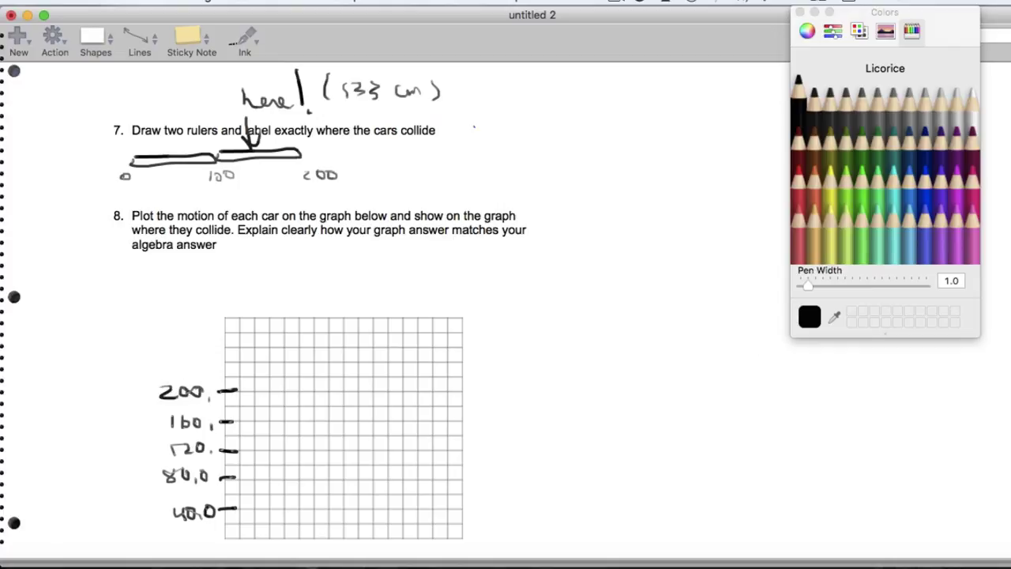
Ink time ticks labelled 1.00 to 4.00 below the grid and draw both axes
{"action": "scroll", "coordinate": [395, 316], "scroll_direction": "down", "scroll_amount": 3}
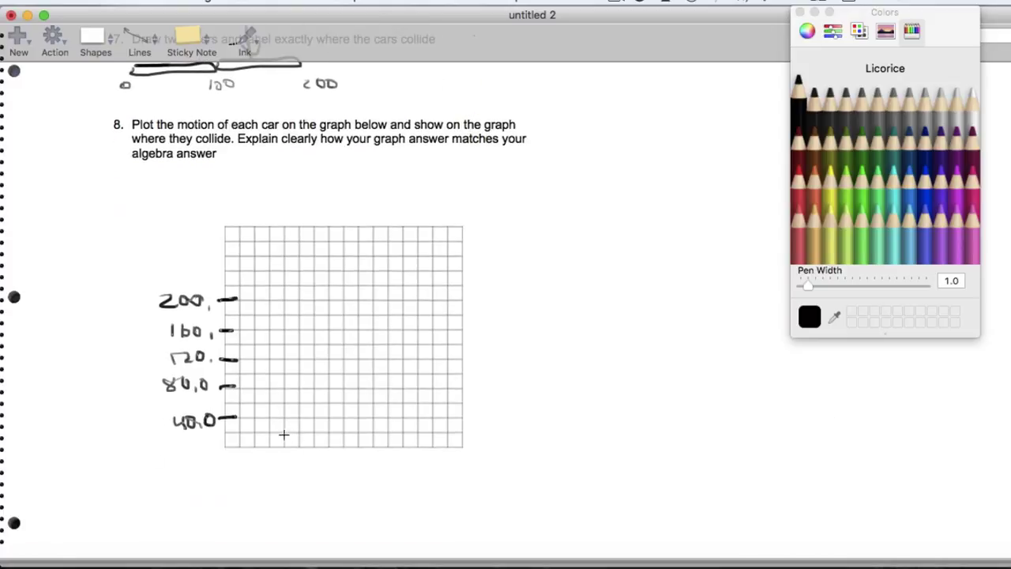
{"action": "left_click_drag", "start_coordinate": [284, 443], "coordinate": [284, 452]}
{"action": "left_click_drag", "start_coordinate": [400, 442], "coordinate": [402, 450]}
{"action": "left_click_drag", "start_coordinate": [463, 445], "coordinate": [463, 453]}
{"action": "left_click_drag", "start_coordinate": [281, 466], "coordinate": [416, 466]}
{"action": "left_click_drag", "start_coordinate": [416, 461], "coordinate": [503, 471]}
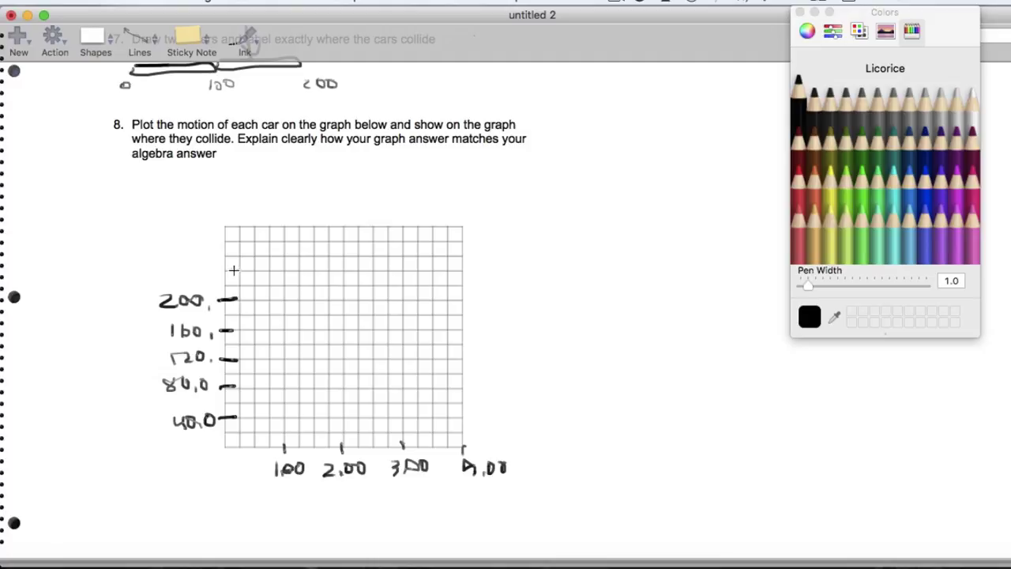
{"action": "mouse_move", "coordinate": [222, 233]}
{"action": "left_mouse_down"}
{"action": "mouse_move", "coordinate": [228, 439]}
{"action": "mouse_move", "coordinate": [338, 452]}
{"action": "mouse_move", "coordinate": [496, 441]}
{"action": "mouse_move", "coordinate": [485, 448]}
{"action": "left_mouse_up"}
Add the position-axis arrowhead, then plot blue points from the origin and draw the rising line
{"action": "mouse_move", "coordinate": [211, 235]}
{"action": "left_mouse_down"}
{"action": "mouse_move", "coordinate": [222, 227]}
{"action": "mouse_move", "coordinate": [228, 235]}
{"action": "left_mouse_up"}
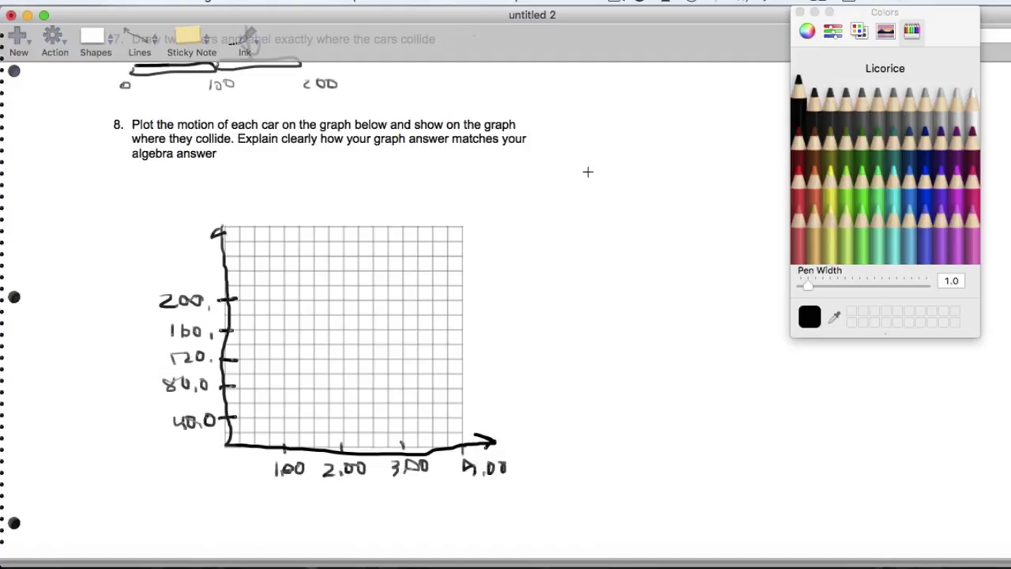
{"action": "left_click", "coordinate": [924, 177]}
{"action": "left_click", "coordinate": [230, 441]}
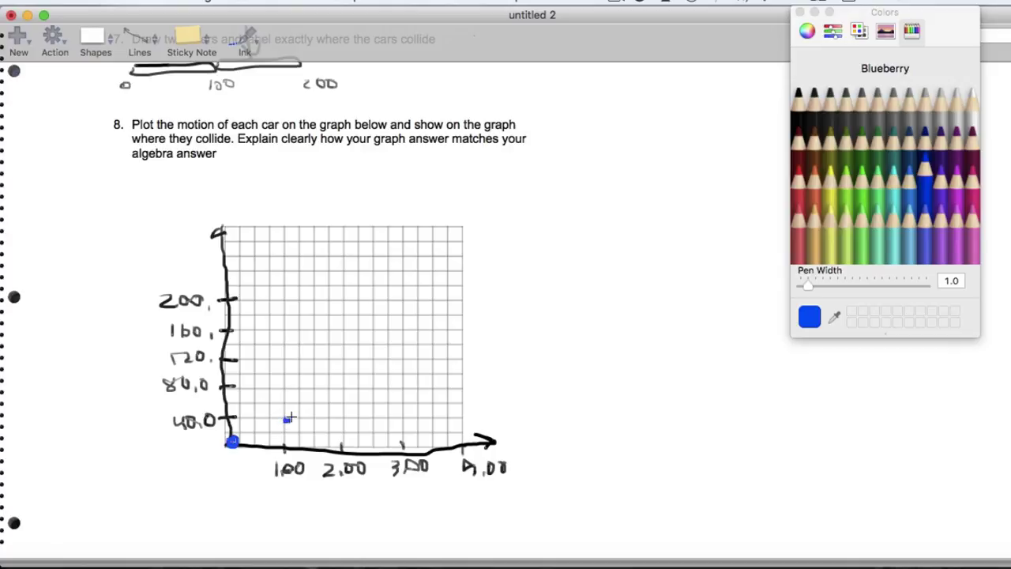
{"action": "left_click", "coordinate": [344, 389]}
{"action": "left_click", "coordinate": [404, 360]}
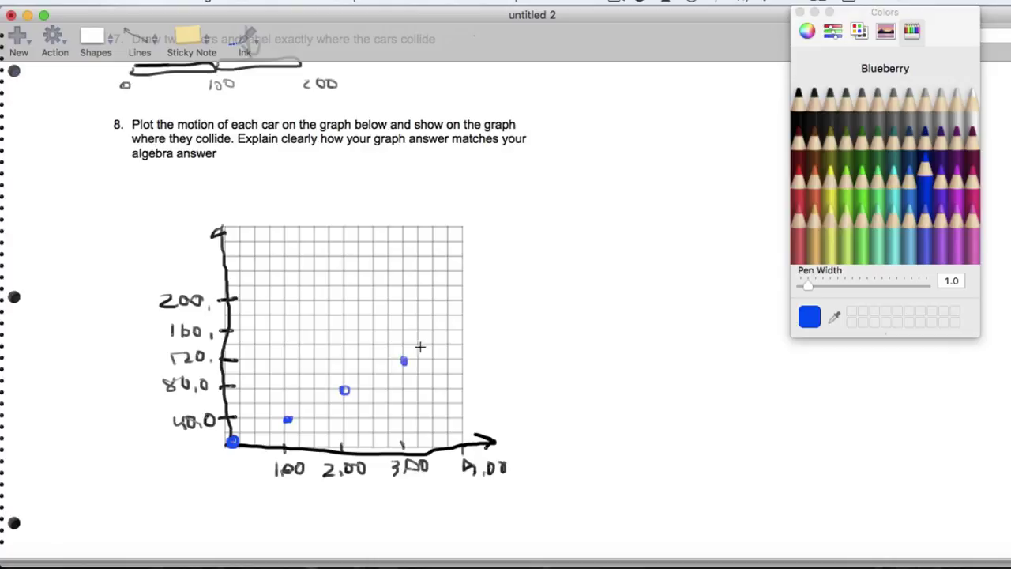
{"action": "left_click", "coordinate": [461, 330]}
{"action": "left_click_drag", "start_coordinate": [231, 441], "coordinate": [462, 330]}
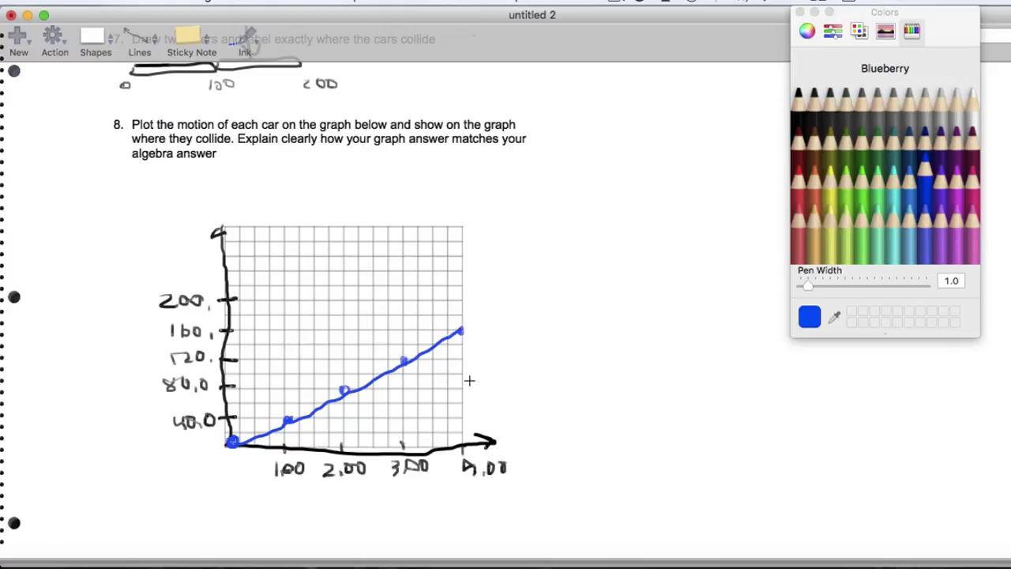
Plot red points starting at 200 and draw the falling red line across the grid
{"action": "left_click", "coordinate": [797, 181]}
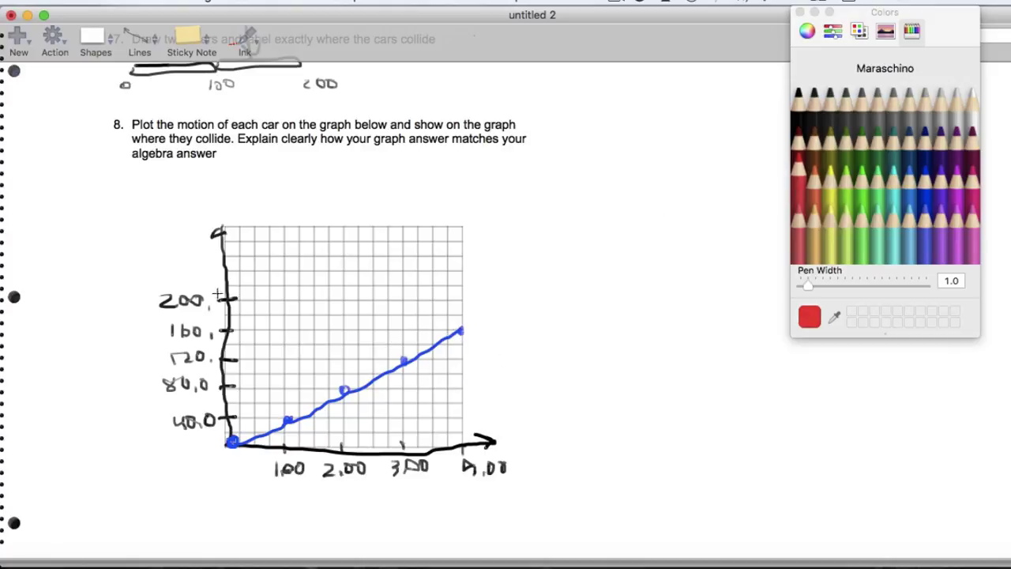
{"action": "left_click", "coordinate": [231, 301]}
{"action": "left_click", "coordinate": [284, 314]}
{"action": "left_click_drag", "start_coordinate": [229, 303], "coordinate": [473, 363]}
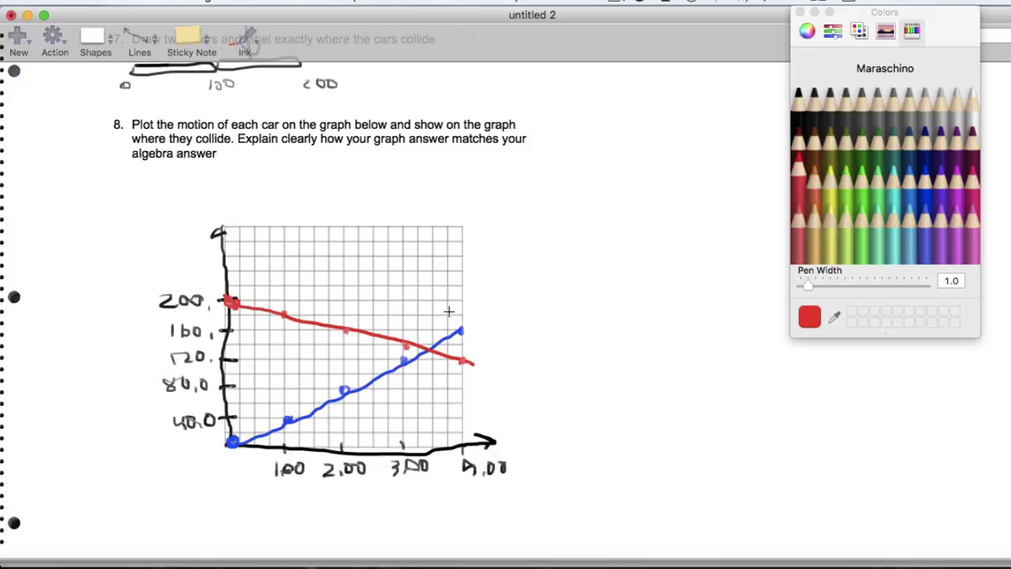
In Licorice black, draw an arrow to the lines' crossing and write 'as predicted by algebra'
{"action": "left_click", "coordinate": [799, 103]}
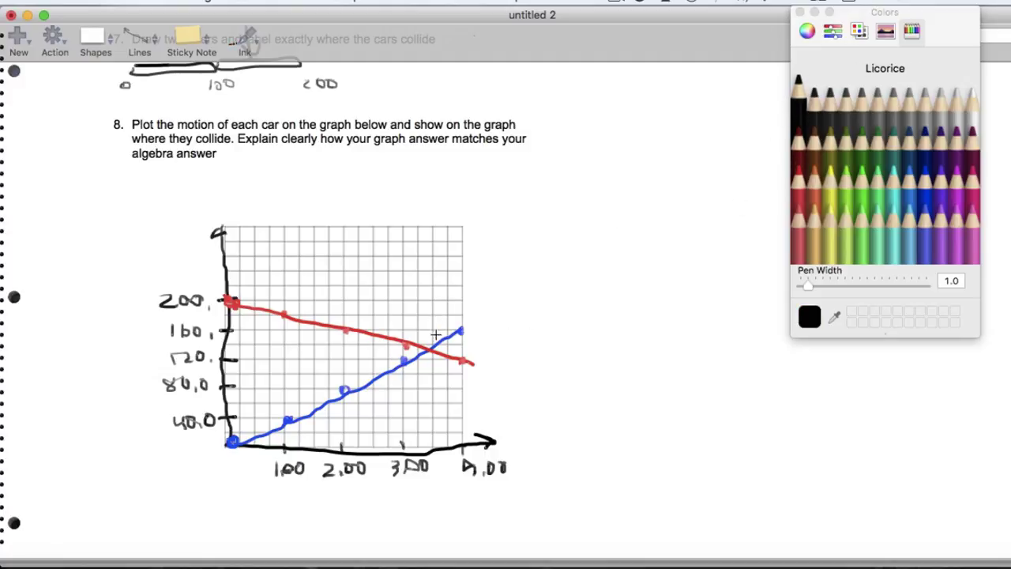
{"action": "mouse_move", "coordinate": [435, 335]}
{"action": "left_mouse_down"}
{"action": "mouse_move", "coordinate": [466, 297]}
{"action": "mouse_move", "coordinate": [446, 337]}
{"action": "left_mouse_up"}
{"action": "left_click_drag", "start_coordinate": [494, 287], "coordinate": [498, 300]}
{"action": "mouse_move", "coordinate": [543, 283]}
{"action": "left_mouse_down"}
{"action": "mouse_move", "coordinate": [542, 294]}
{"action": "mouse_move", "coordinate": [675, 295]}
{"action": "mouse_move", "coordinate": [632, 306]}
{"action": "left_mouse_up"}
{"action": "mouse_move", "coordinate": [521, 321]}
{"action": "left_mouse_down"}
{"action": "mouse_move", "coordinate": [523, 345]}
{"action": "mouse_move", "coordinate": [535, 342]}
{"action": "left_mouse_up"}
{"action": "left_click_drag", "start_coordinate": [546, 335], "coordinate": [550, 348]}
{"action": "mouse_move", "coordinate": [559, 335]}
{"action": "left_mouse_down"}
{"action": "mouse_move", "coordinate": [553, 360]}
{"action": "mouse_move", "coordinate": [564, 371]}
{"action": "mouse_move", "coordinate": [592, 380]}
{"action": "mouse_move", "coordinate": [656, 373]}
{"action": "left_mouse_up"}
{"action": "left_click_drag", "start_coordinate": [649, 268], "coordinate": [646, 281]}
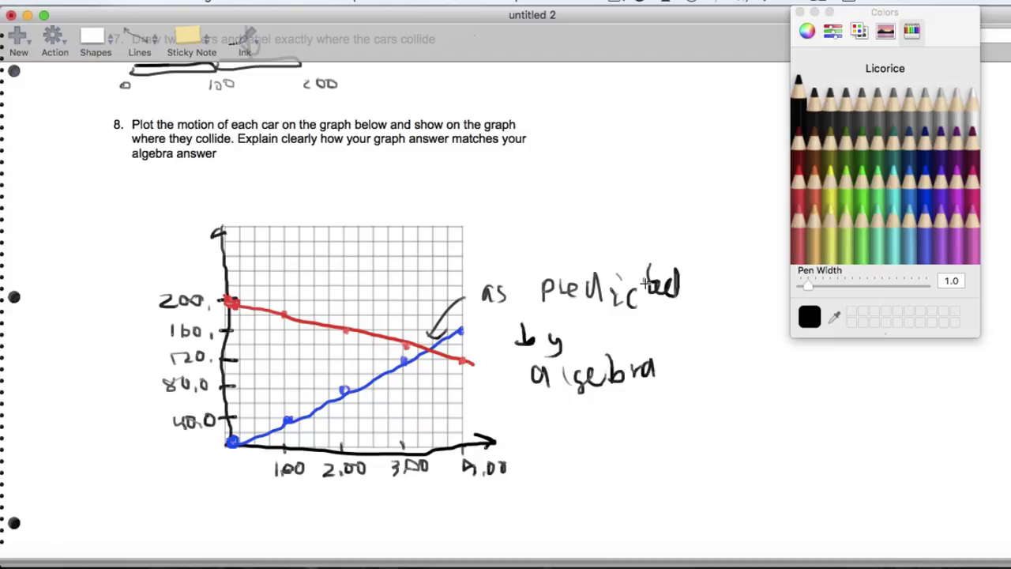